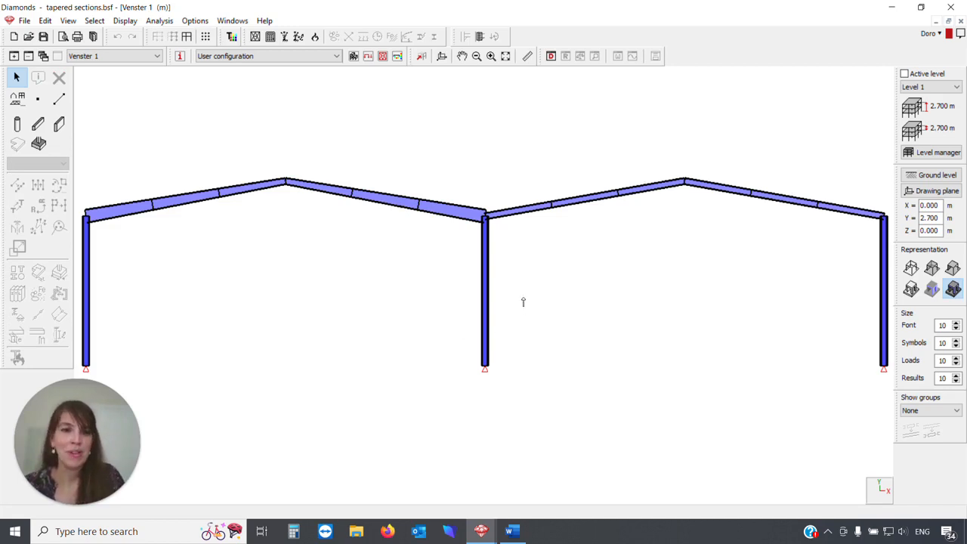
{"action": "left_click_drag", "start_coordinate": [829, 250], "coordinate": [539, 153]}
{"action": "left_click", "coordinate": [578, 257]}
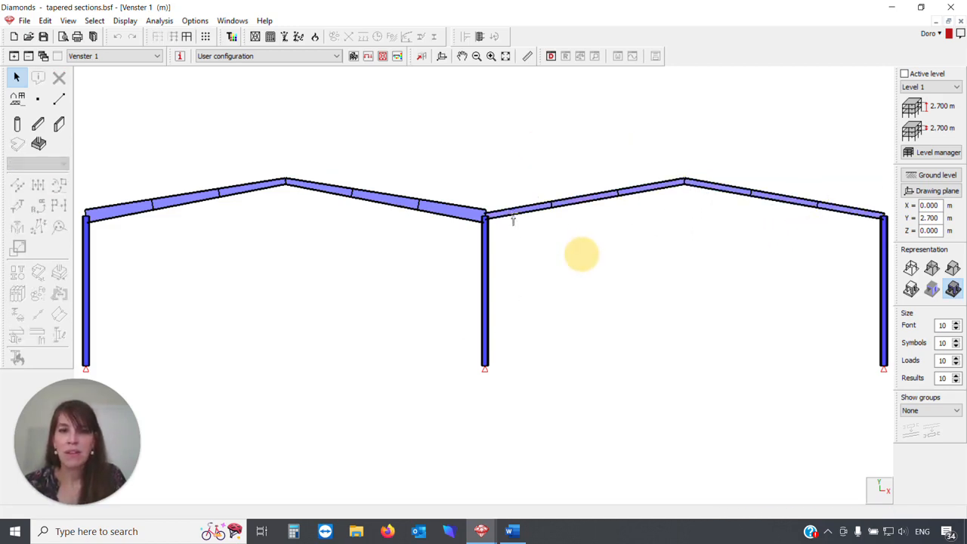
{"action": "left_click", "coordinate": [519, 211]}
{"action": "left_click", "coordinate": [583, 199]}
{"action": "left_click", "coordinate": [643, 190]}
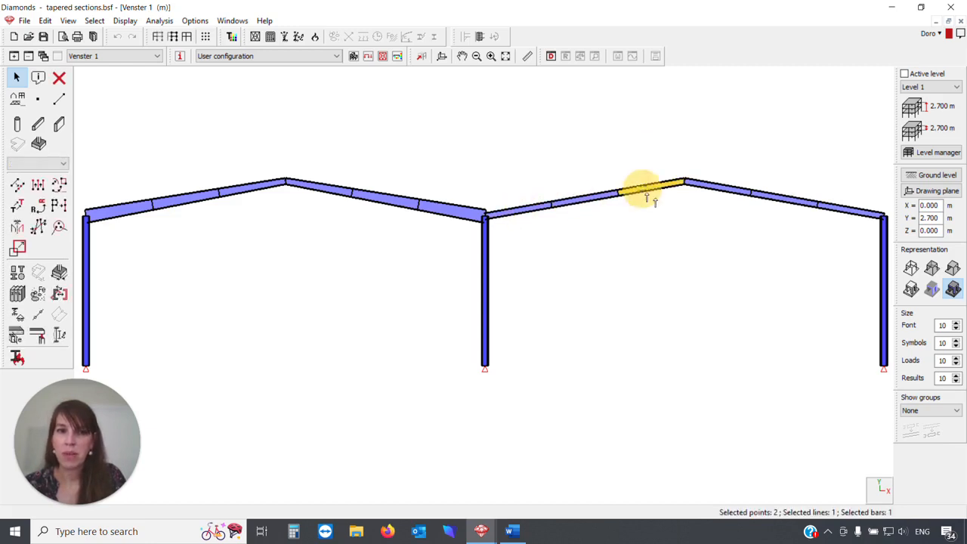
- Select all six rafter bars of the right-hand bay and change their IPE 270 section shape from constant to variable
{"action": "left_click_drag", "start_coordinate": [834, 241], "coordinate": [524, 147]}
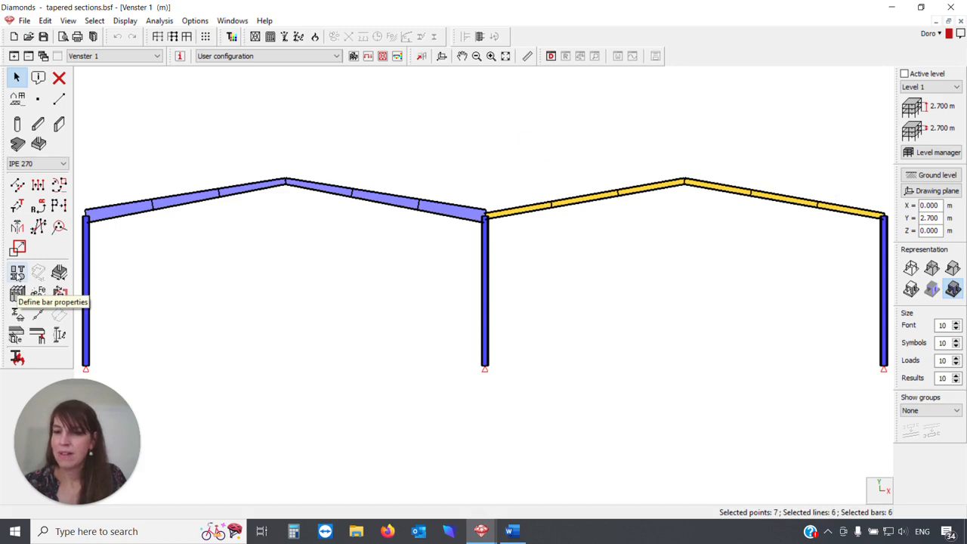
{"action": "left_click", "coordinate": [17, 273]}
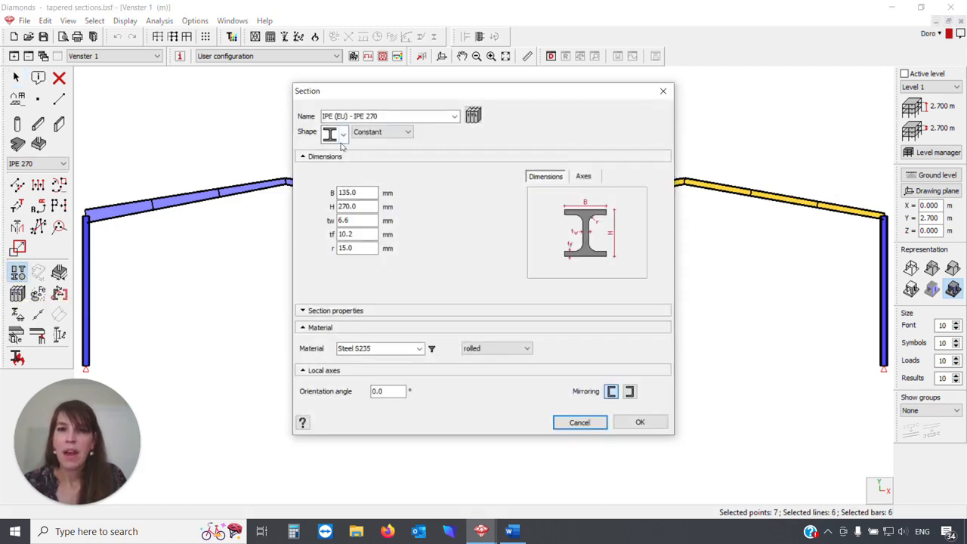
{"action": "left_click", "coordinate": [408, 135]}
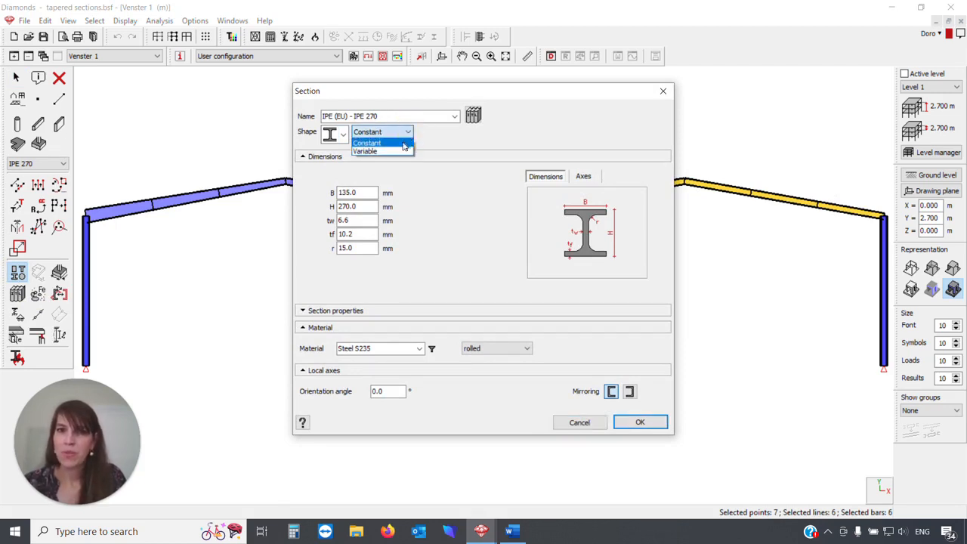
{"action": "left_click", "coordinate": [402, 152]}
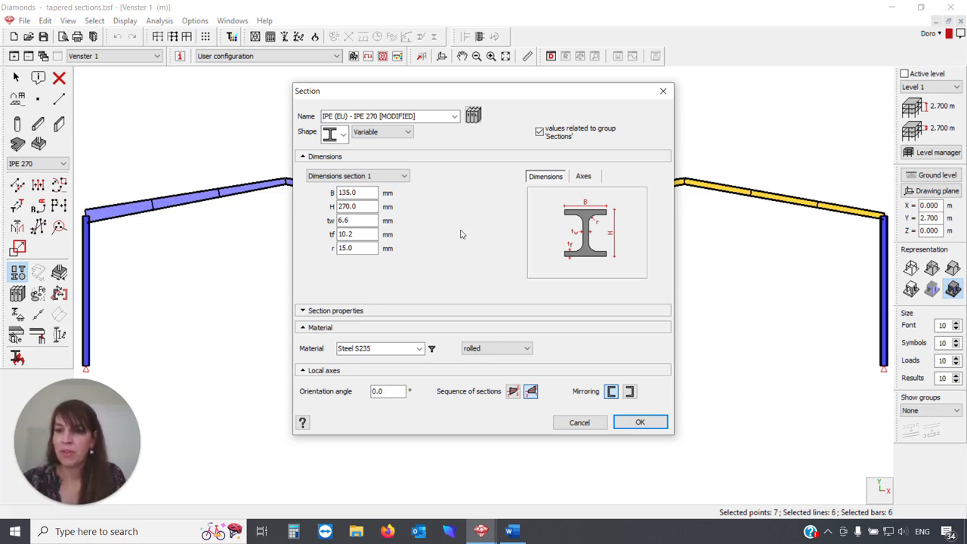
- Set the height H of section 2 to 550 mm and apply the tapered section to the selected rafter bars
{"action": "left_click", "coordinate": [404, 176]}
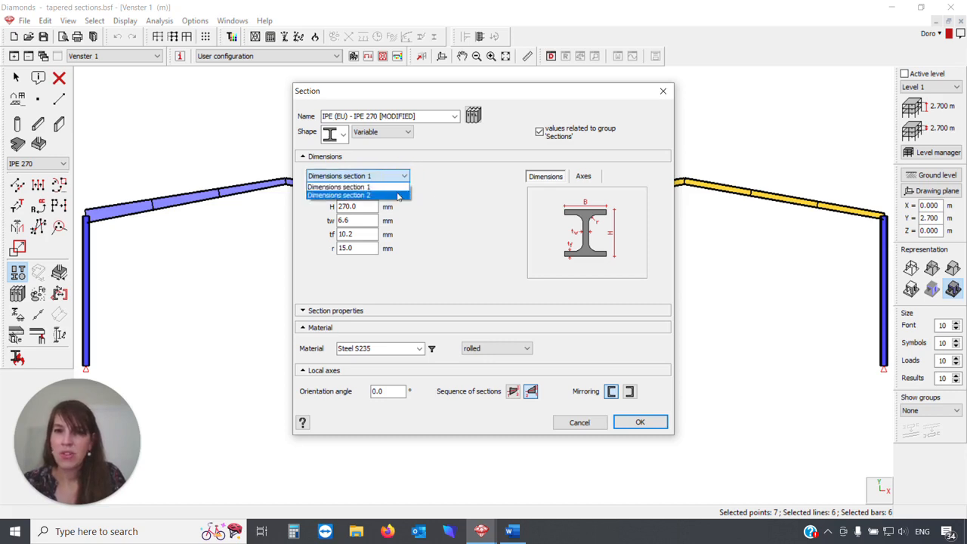
{"action": "left_click", "coordinate": [398, 196]}
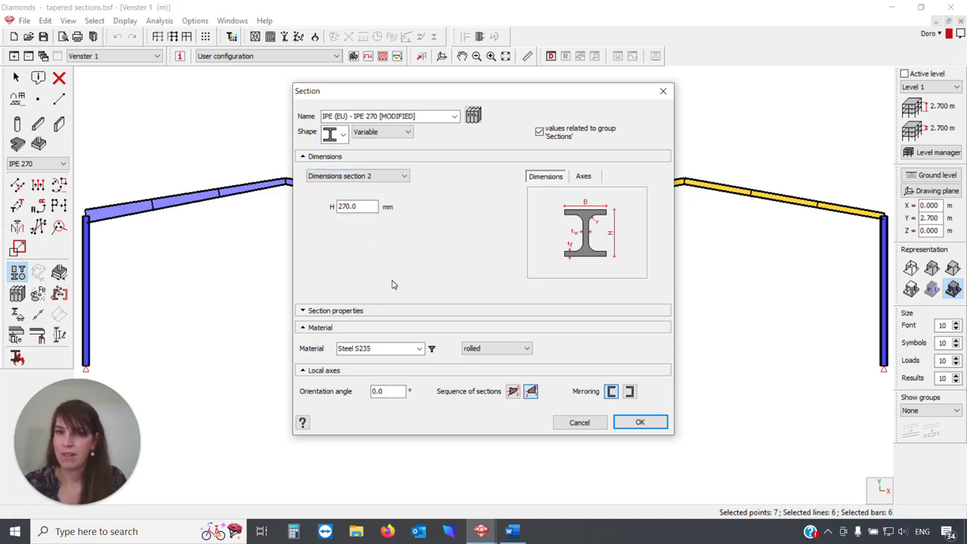
{"action": "left_click_drag", "start_coordinate": [372, 206], "coordinate": [321, 202]}
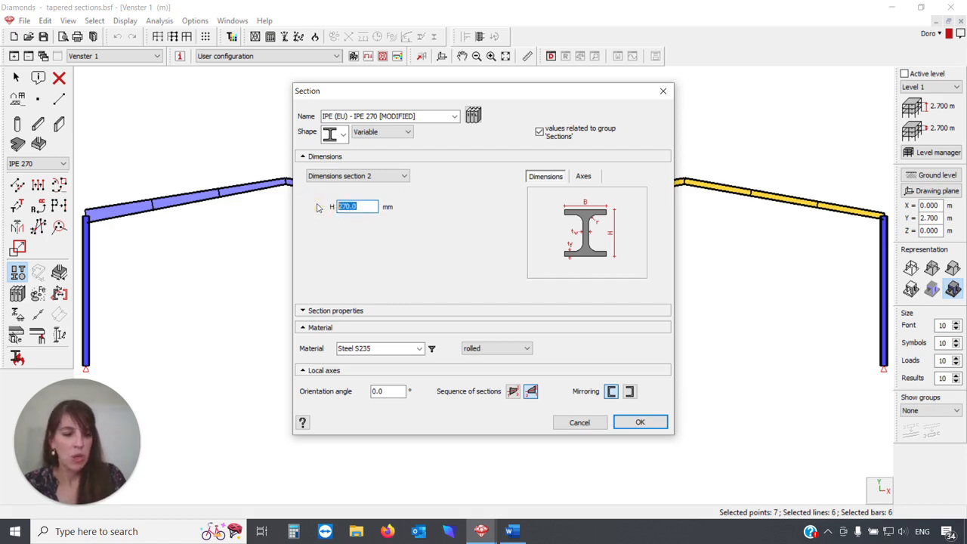
{"action": "type", "text": "550"}
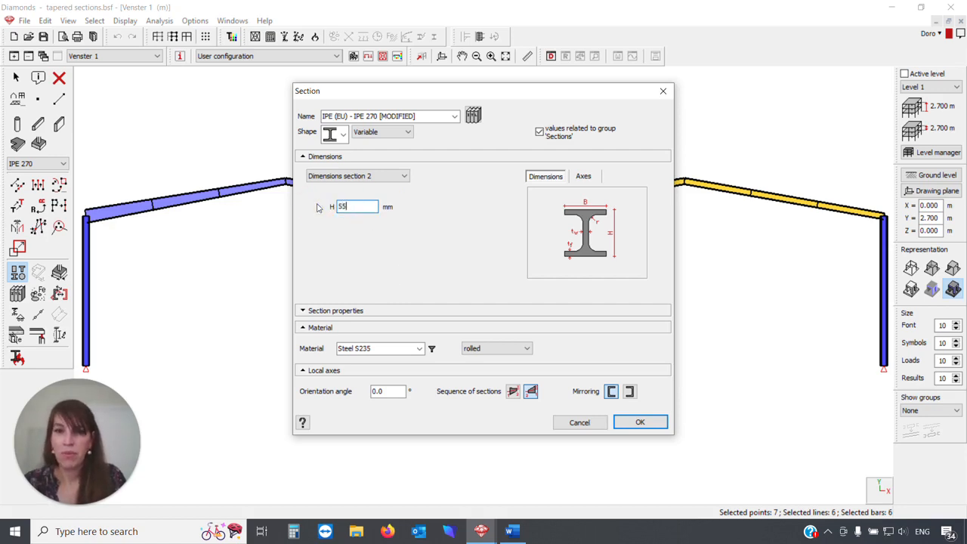
{"action": "left_click", "coordinate": [634, 425]}
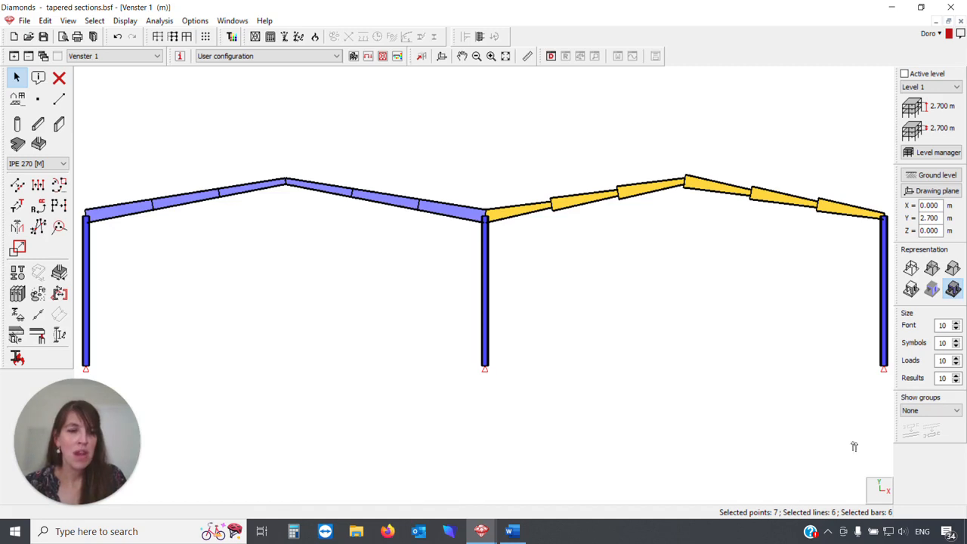
- Show the section groups and merge the three bars of the right-hand bay's rising rafter into one group
{"action": "left_click", "coordinate": [950, 411]}
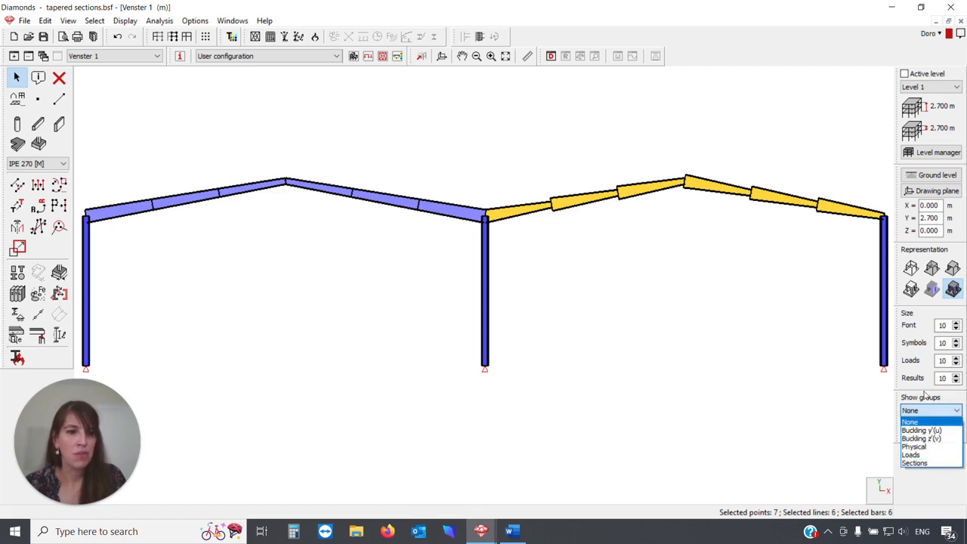
{"action": "left_click", "coordinate": [928, 463]}
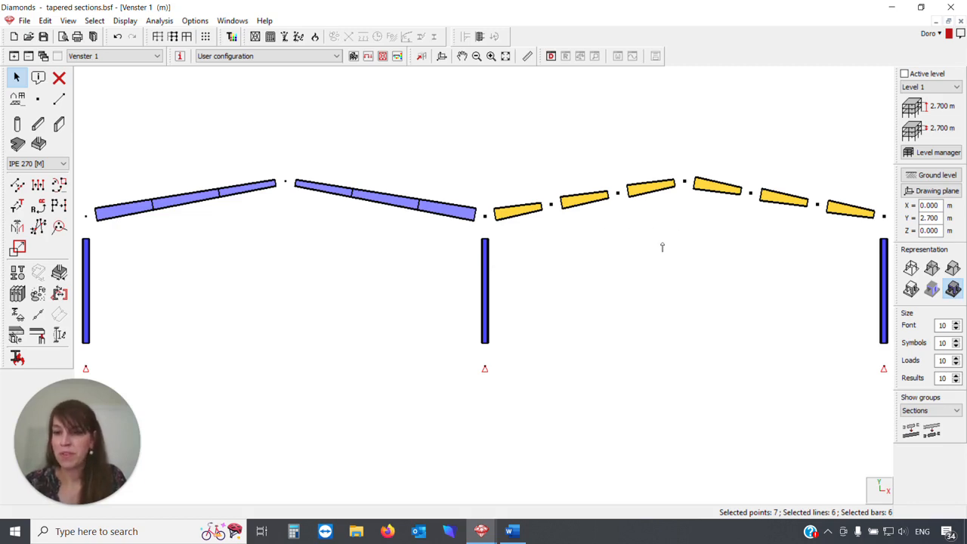
{"action": "left_click", "coordinate": [609, 253]}
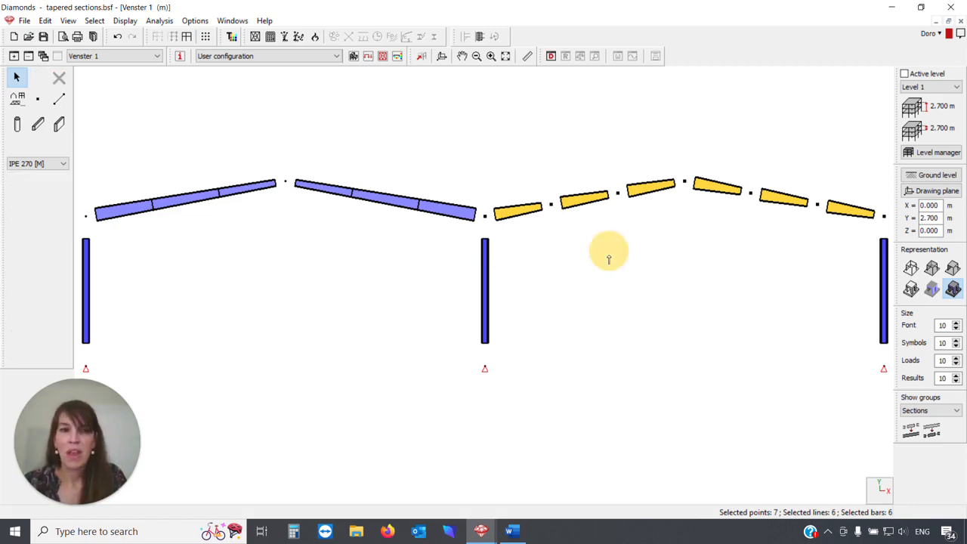
{"action": "left_click", "coordinate": [518, 209]}
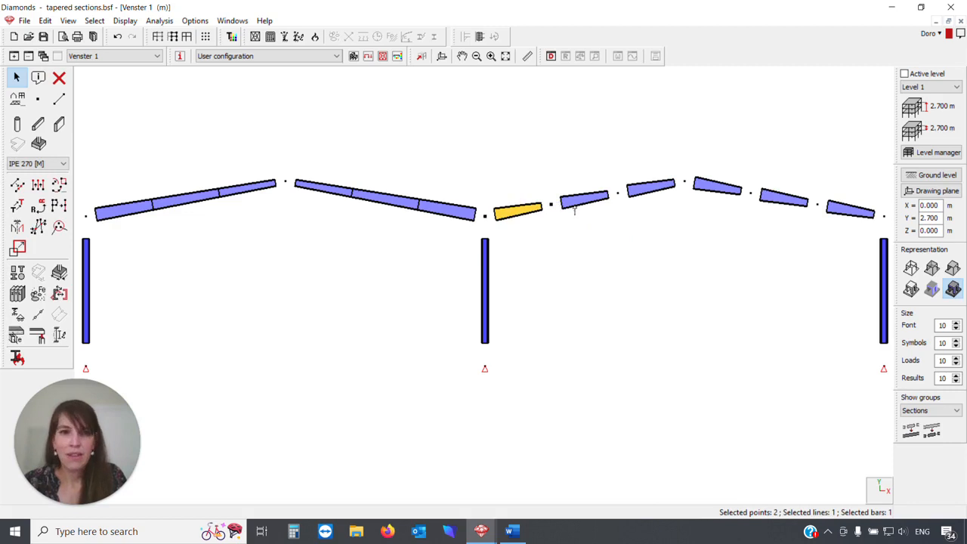
{"action": "left_click", "coordinate": [579, 202]}
{"action": "left_click", "coordinate": [648, 189]}
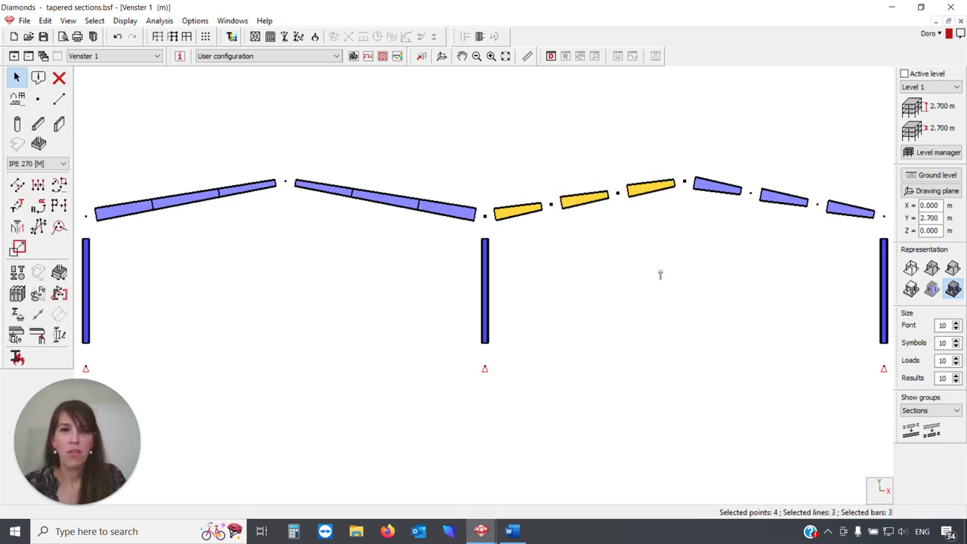
{"action": "left_click", "coordinate": [912, 430]}
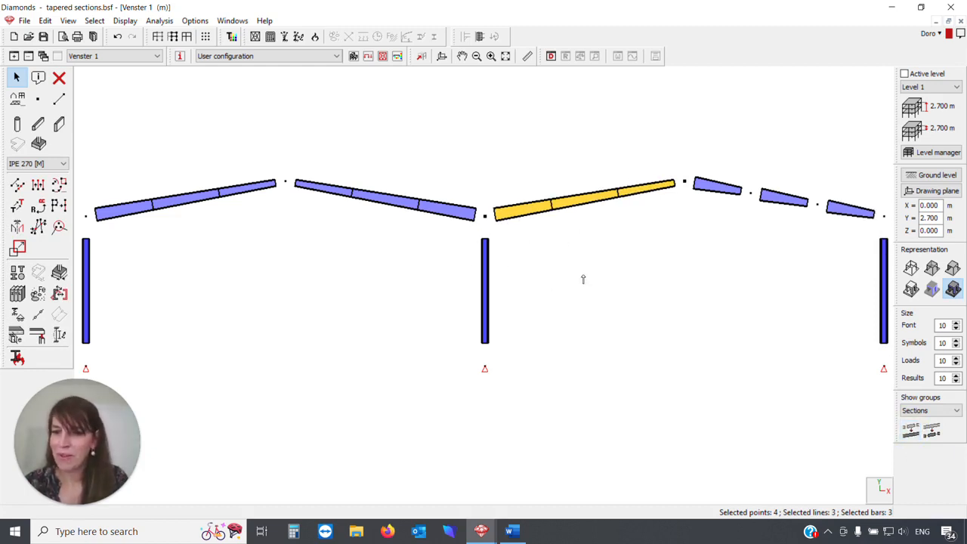
- Merge the three bars of the right-hand bay's descending rafter into one section group
{"action": "left_click", "coordinate": [719, 188]}
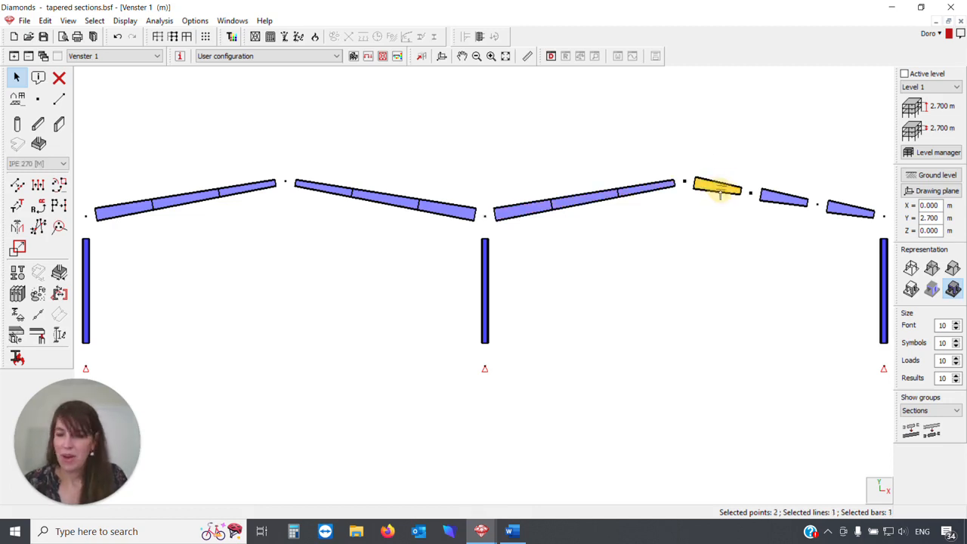
{"action": "left_click", "coordinate": [789, 199], "text": "ctrl"}
{"action": "left_click", "coordinate": [842, 209], "text": "ctrl"}
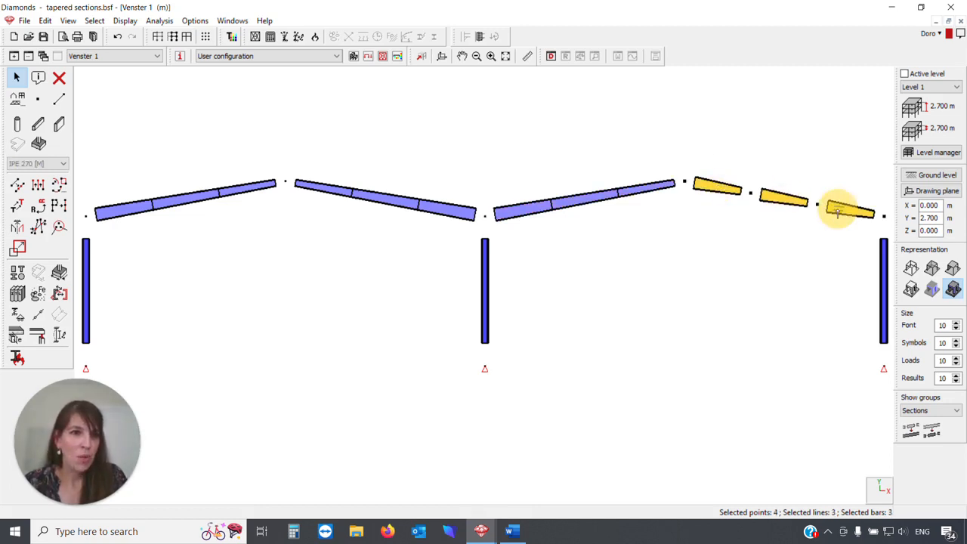
{"action": "left_click", "coordinate": [912, 430]}
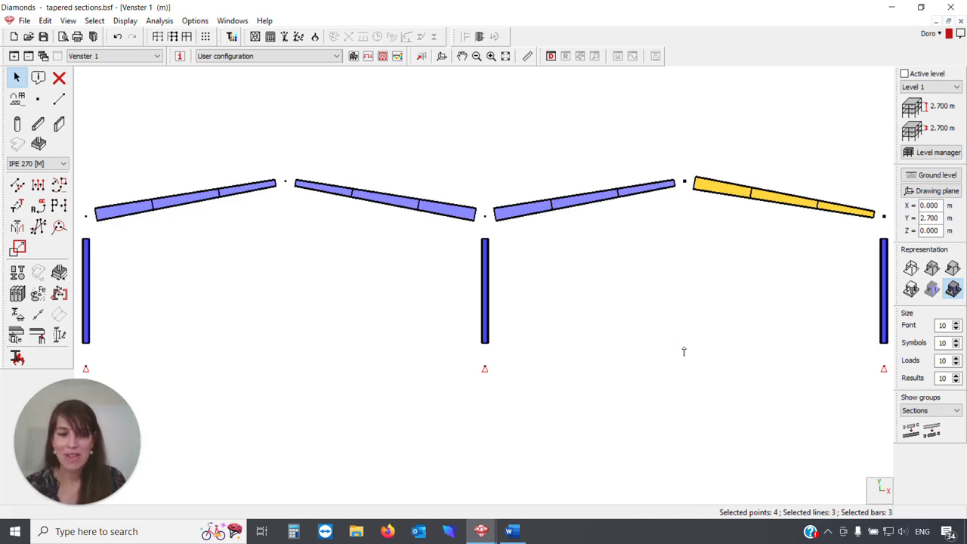
- Switch to the 3D view and bring the complete multi-frame structure into view
{"action": "right_click", "coordinate": [873, 495]}
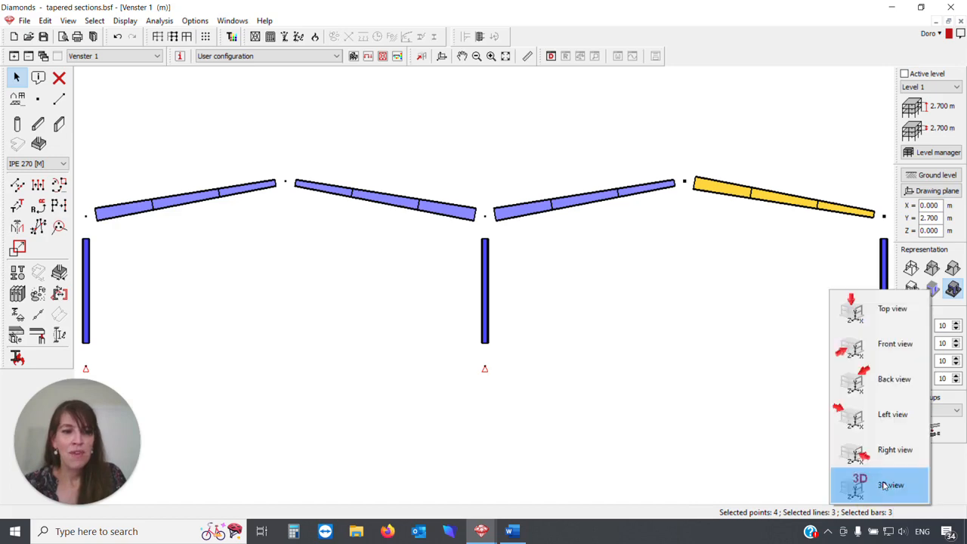
{"action": "left_click", "coordinate": [885, 486]}
{"action": "scroll", "coordinate": [868, 349], "scroll_direction": "up", "scroll_amount": 2}
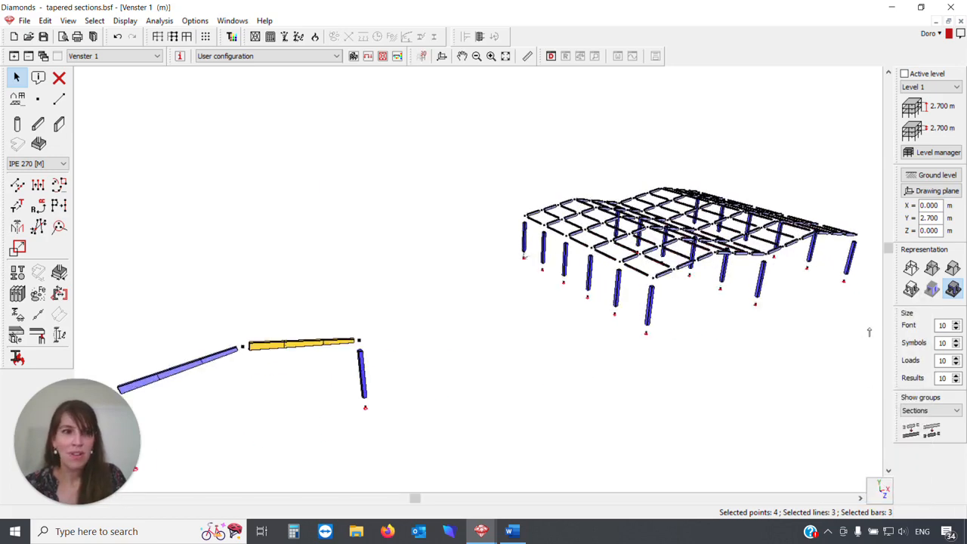
{"action": "scroll", "coordinate": [878, 240], "scroll_direction": "up", "scroll_amount": 4}
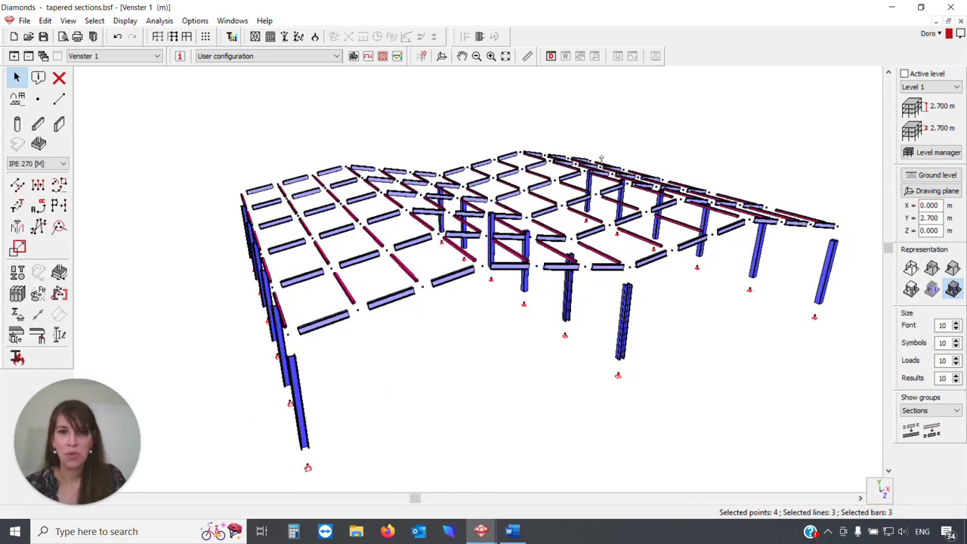
{"action": "scroll", "coordinate": [575, 204], "scroll_direction": "down", "scroll_amount": 1}
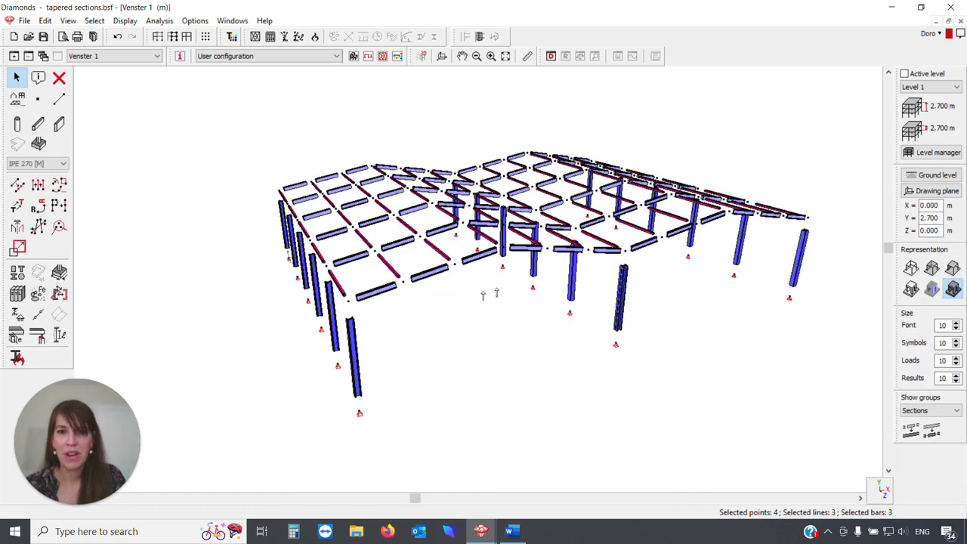
{"action": "left_click", "coordinate": [380, 293]}
{"action": "left_click", "coordinate": [429, 274]}
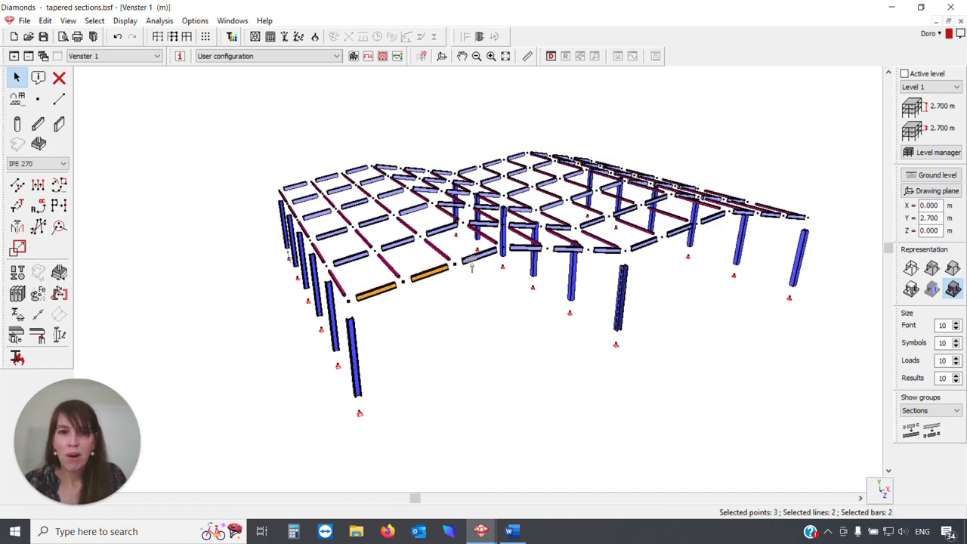
{"action": "left_click", "coordinate": [478, 257]}
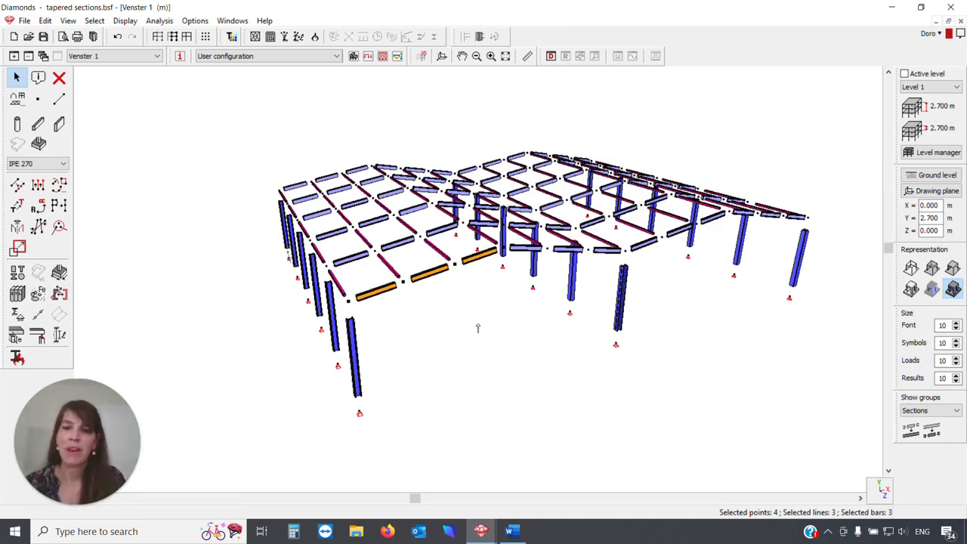
{"action": "left_click", "coordinate": [483, 364]}
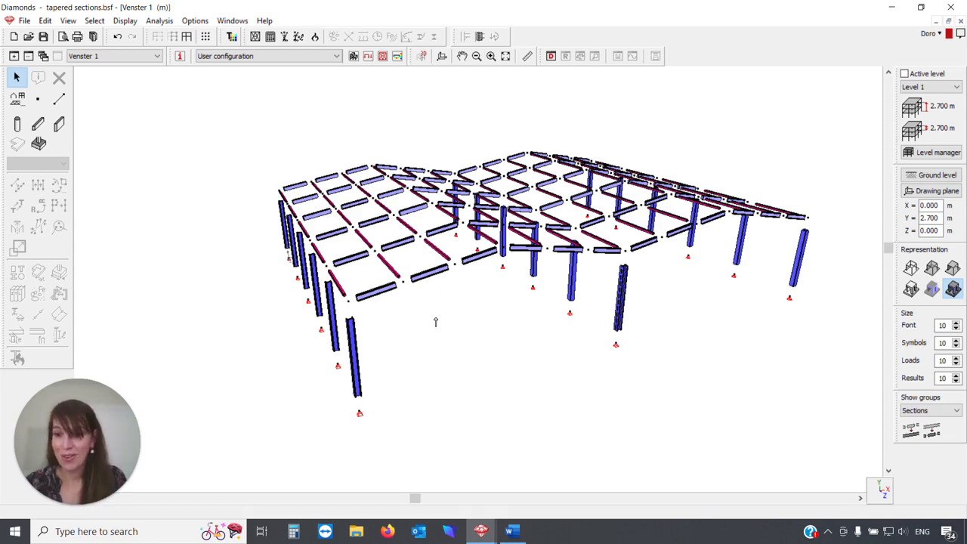
- Select all IPE 270 rafter bars of the multi-frame structure at once and merge them into section groups per rafter
{"action": "middle_click_drag", "start_coordinate": [473, 287], "coordinate": [518, 287]}
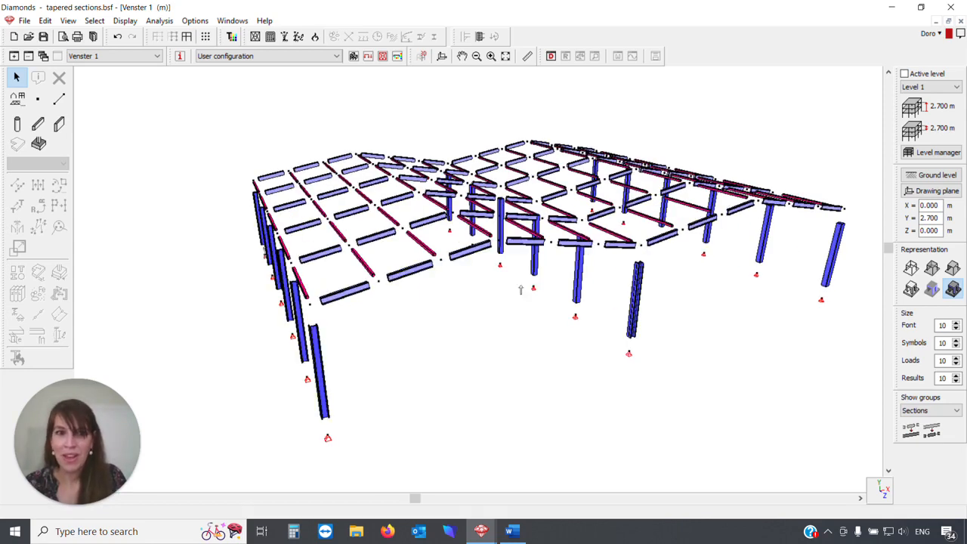
{"action": "double_click", "coordinate": [350, 296]}
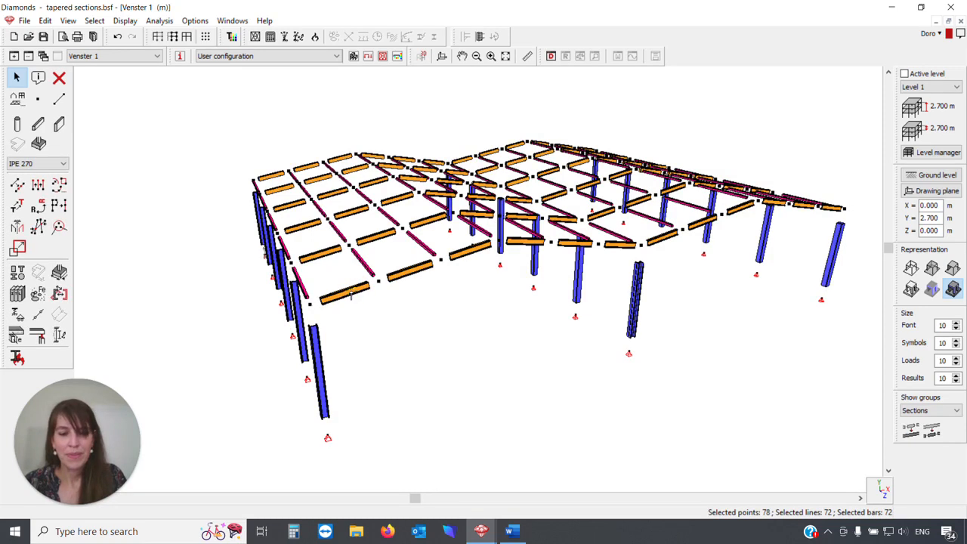
{"action": "left_click", "coordinate": [909, 429]}
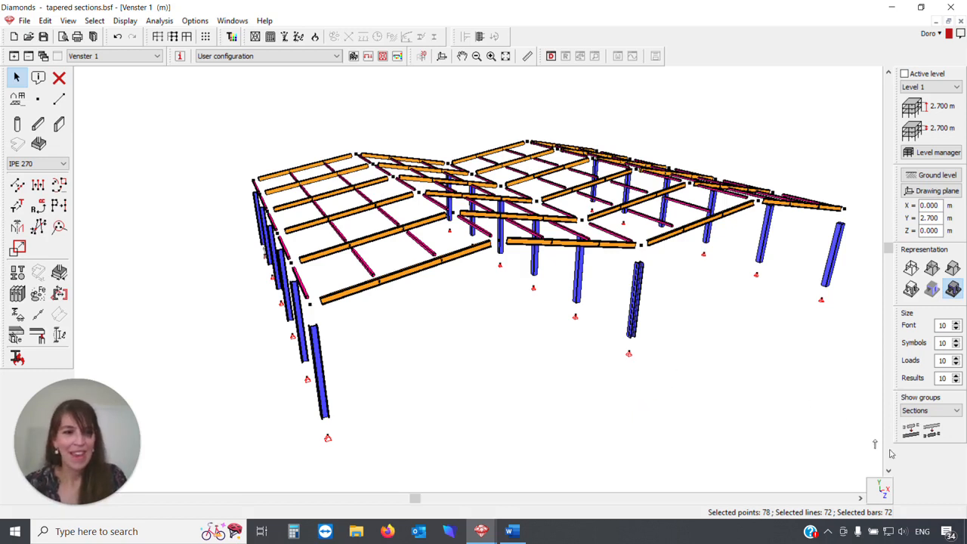
- Return to the front view and set the displayed groups to None
{"action": "left_click", "coordinate": [880, 499]}
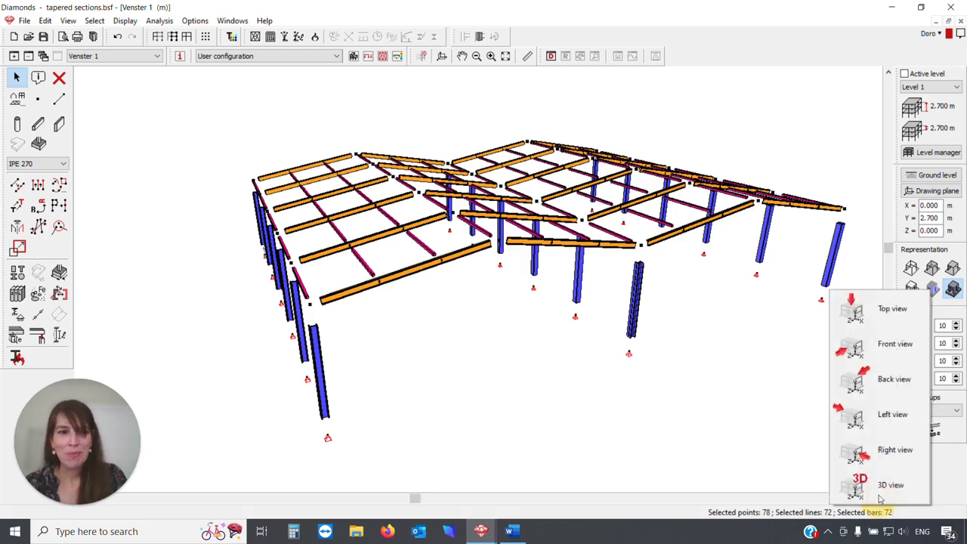
{"action": "left_click", "coordinate": [881, 343]}
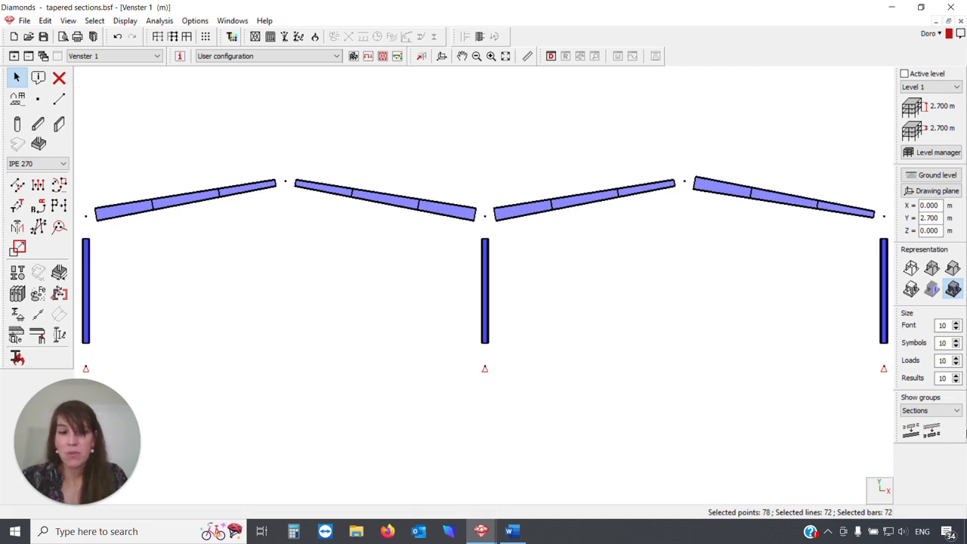
{"action": "left_click", "coordinate": [943, 412]}
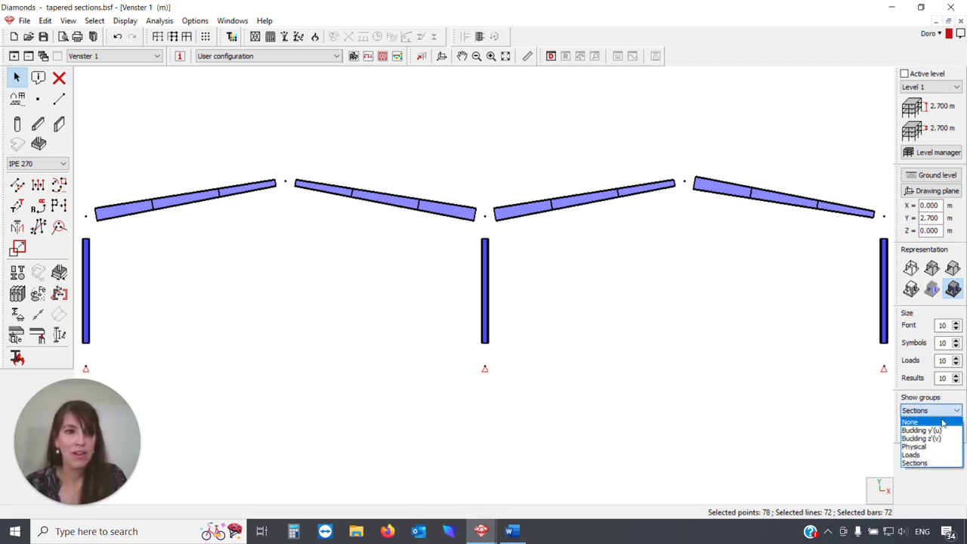
{"action": "left_click", "coordinate": [916, 422]}
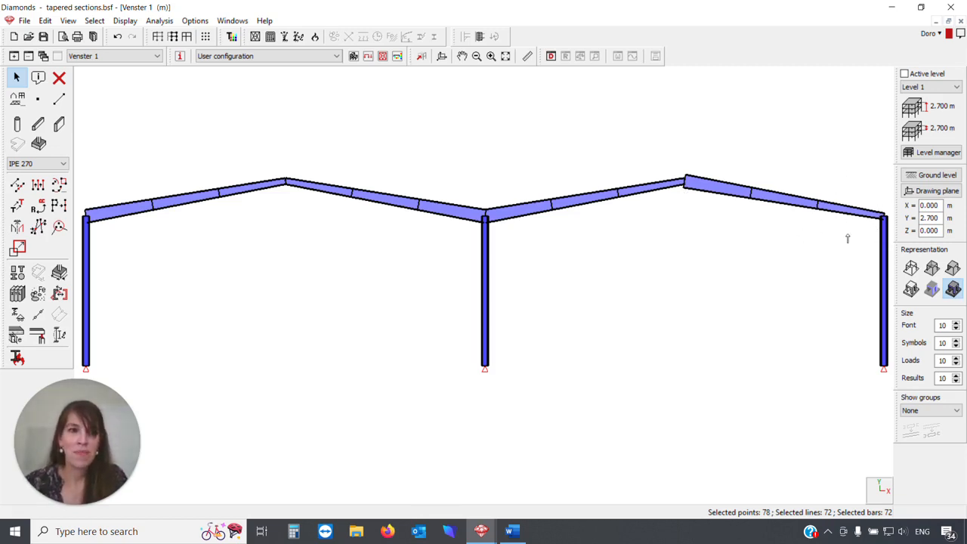
- Reverse the sequence of sections for the three bars of the right-hand bay's descending rafter, then clear the selection
{"action": "left_click_drag", "start_coordinate": [842, 235], "coordinate": [731, 158]}
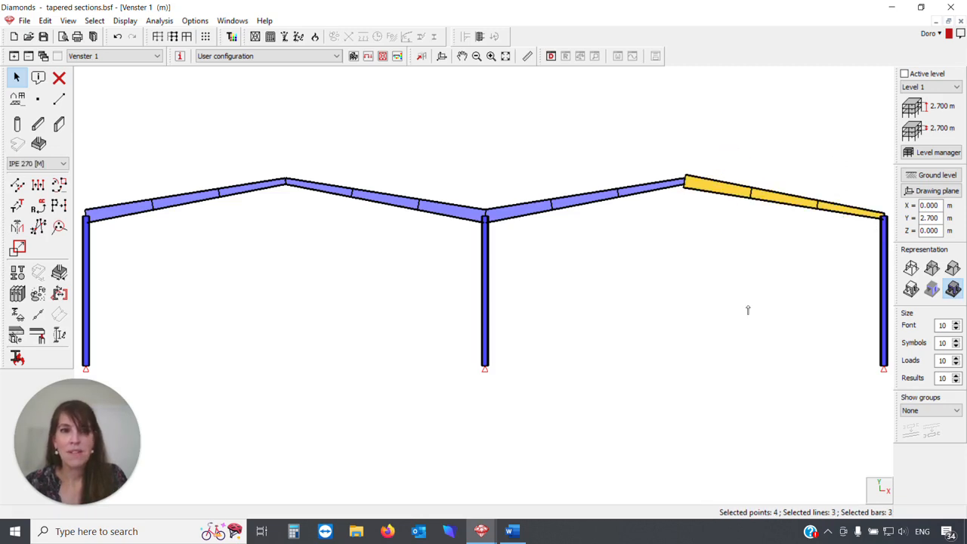
{"action": "left_click", "coordinate": [18, 275]}
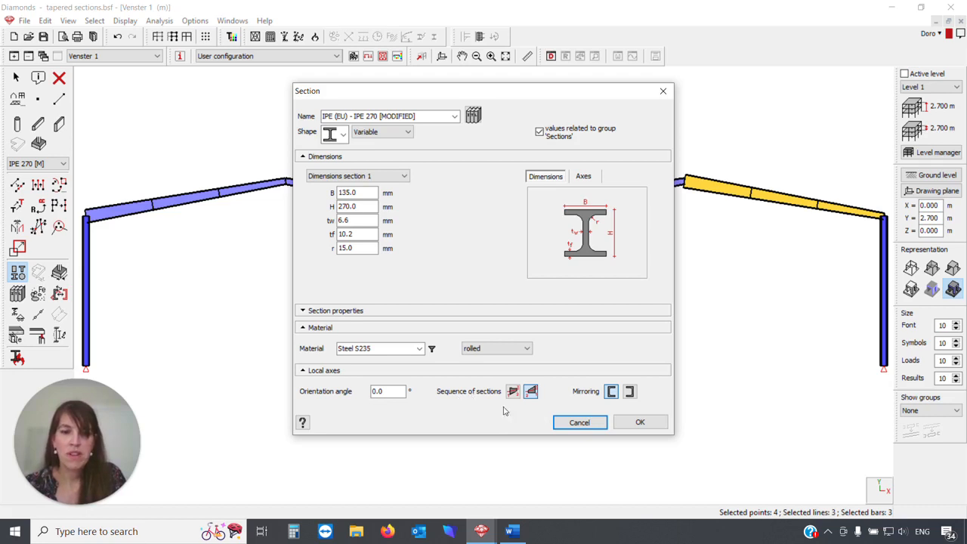
{"action": "left_click", "coordinate": [511, 392]}
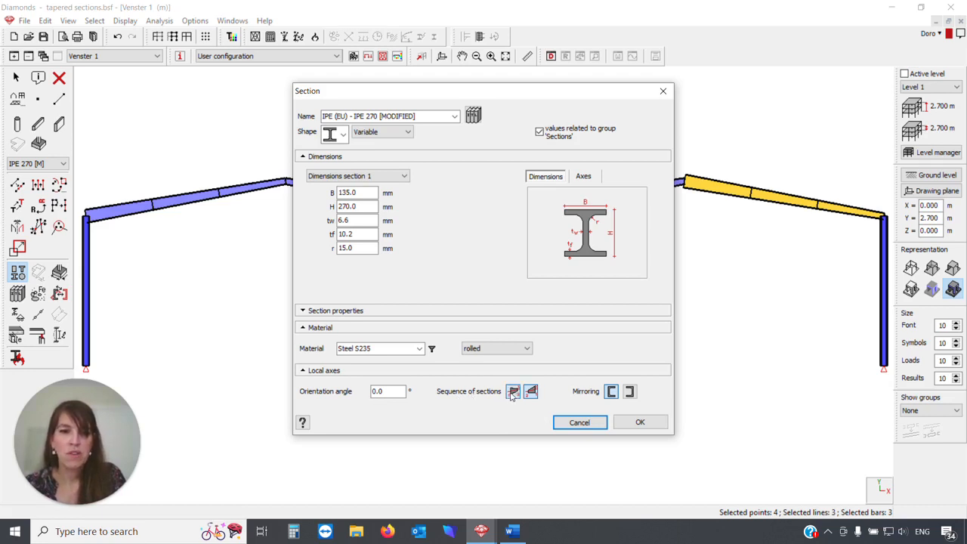
{"action": "left_click", "coordinate": [648, 428]}
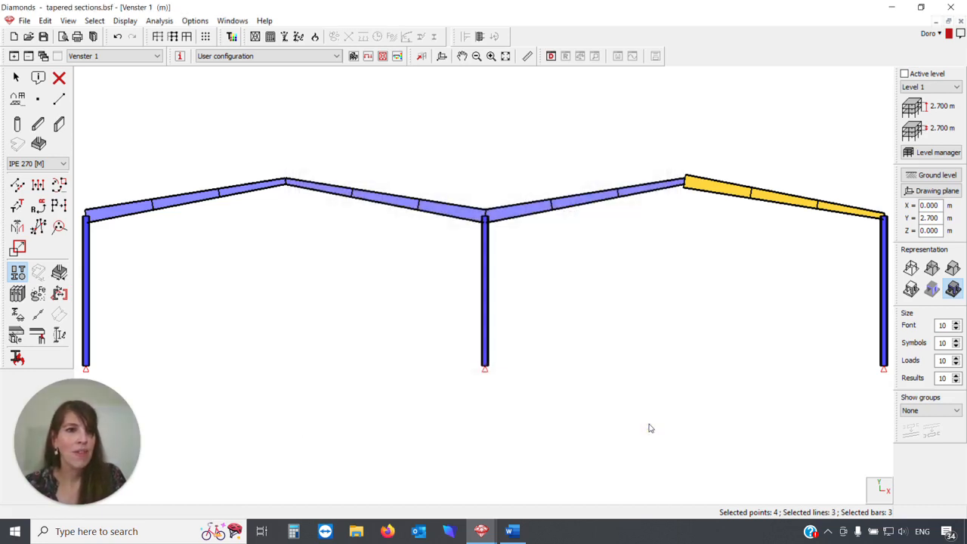
{"action": "left_click", "coordinate": [763, 309]}
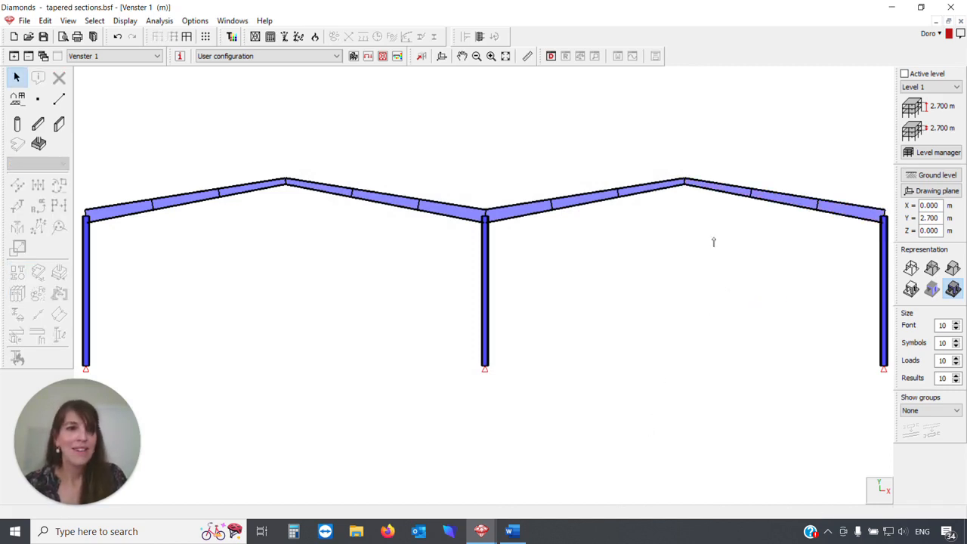